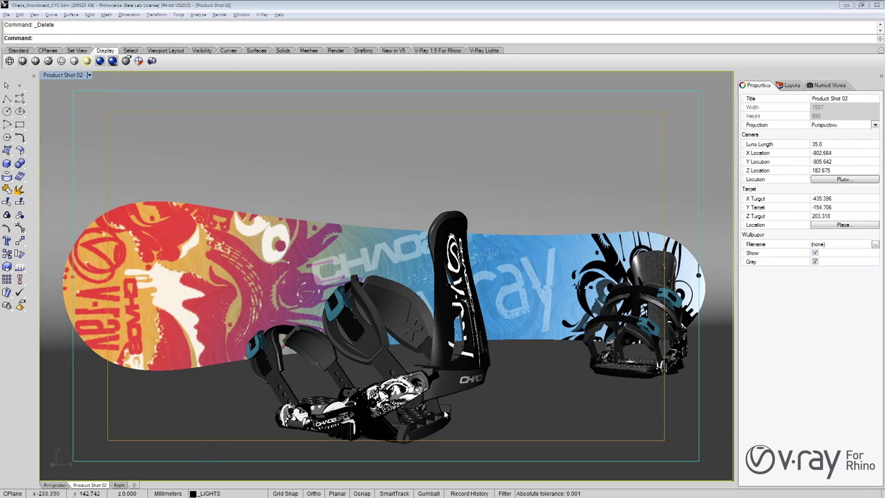
Show the Perspective view of the small snowboard resting on its curved backdrop.
{"action": "left_click", "coordinate": [53, 484]}
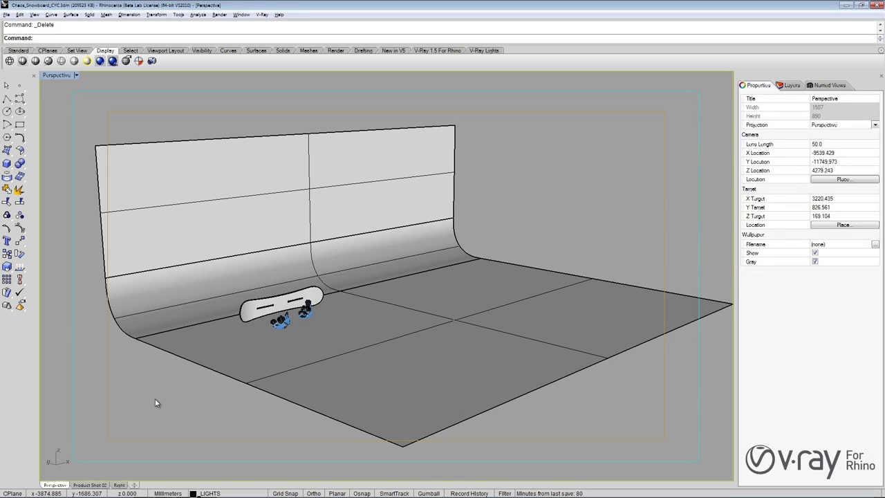
{"action": "left_click", "coordinate": [479, 52]}
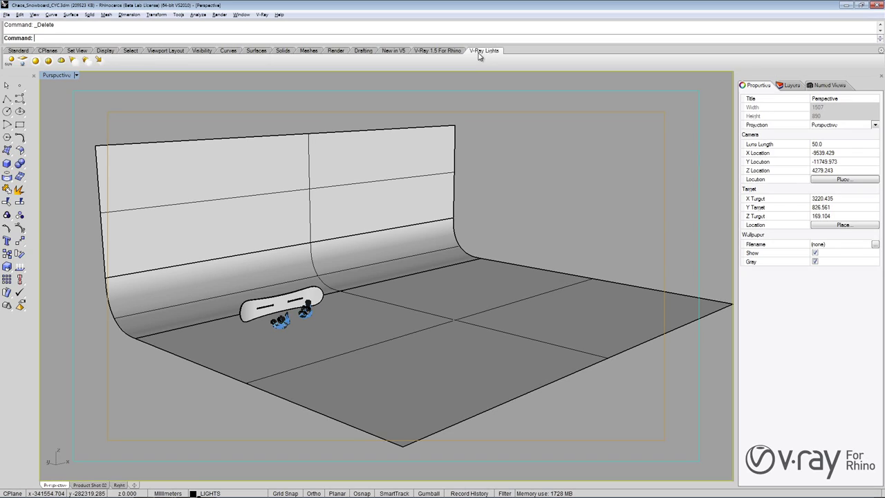
Create a V-Ray dome light around the scene and set its shading to wireframe.
{"action": "left_click", "coordinate": [61, 61]}
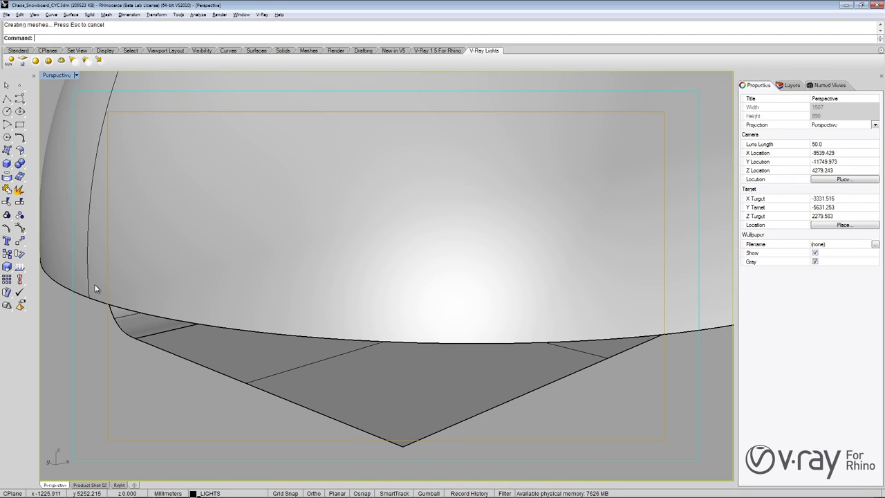
{"action": "left_click", "coordinate": [94, 298]}
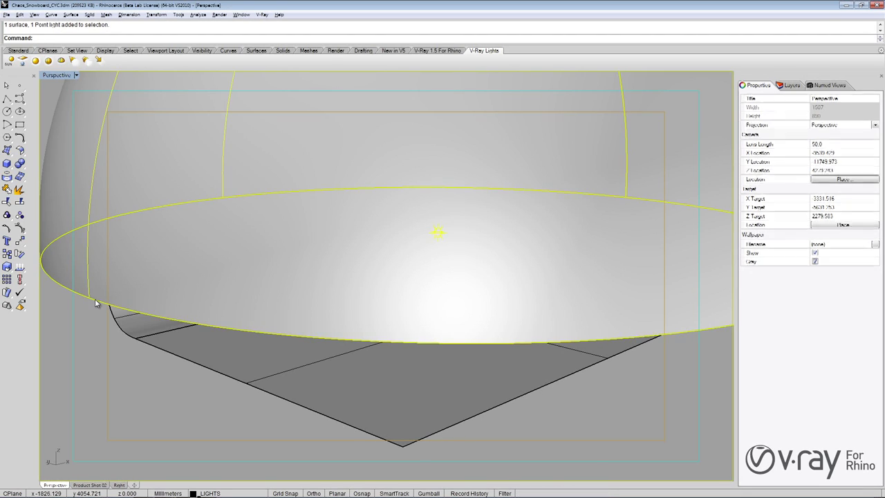
{"action": "left_click", "coordinate": [106, 51]}
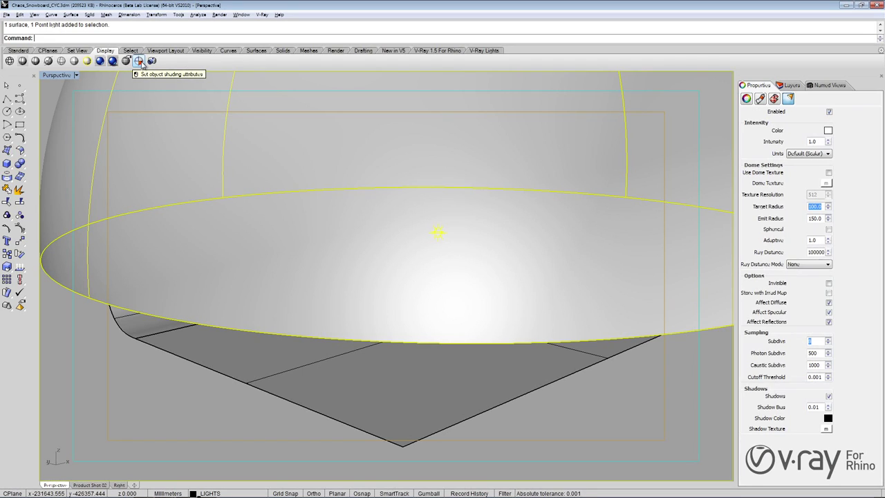
{"action": "left_click", "coordinate": [139, 61]}
{"action": "type", "text": "wireframe"}
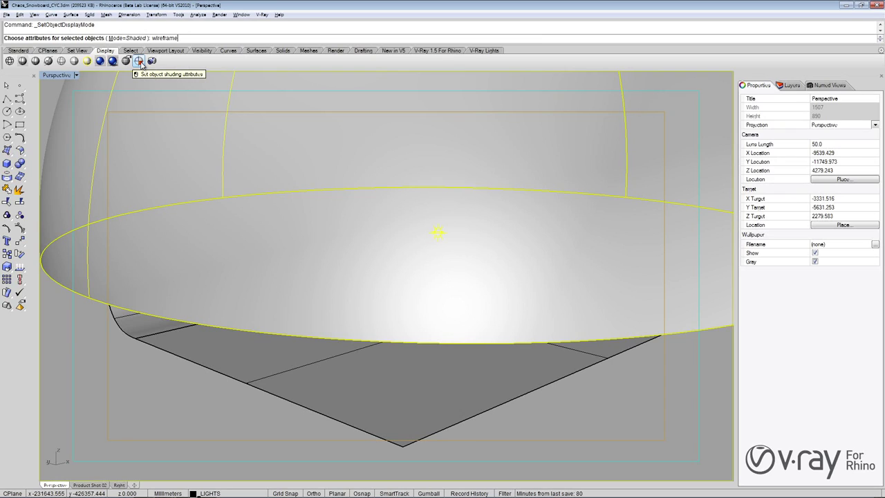
{"action": "key", "text": "Return"}
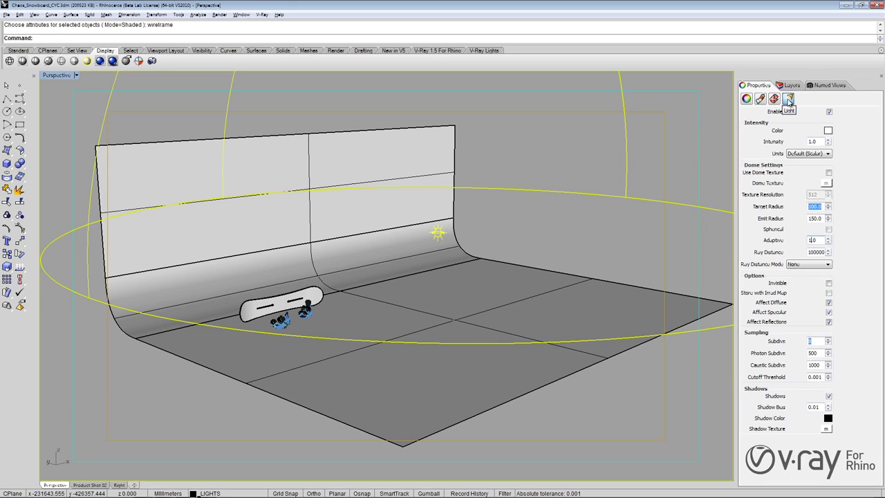
{"action": "left_click", "coordinate": [829, 173]}
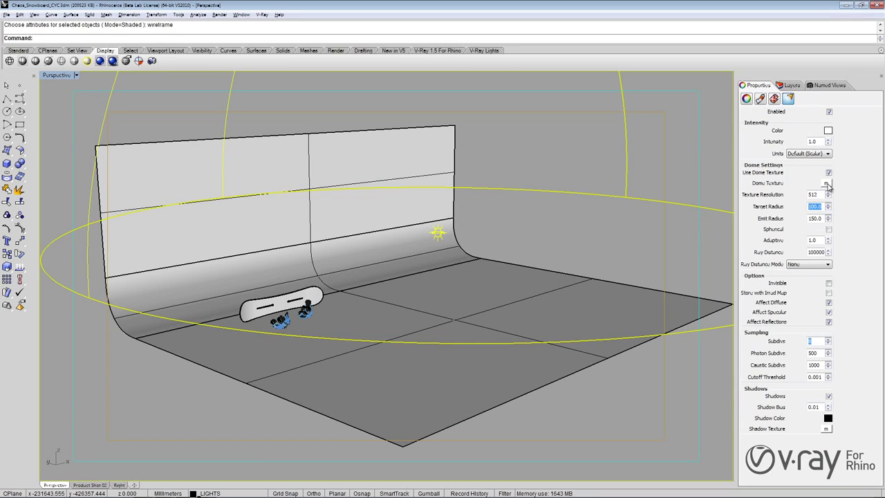
Give the dome light a TexBitmap texture using the kitchen.hdr file.
{"action": "left_click", "coordinate": [826, 183]}
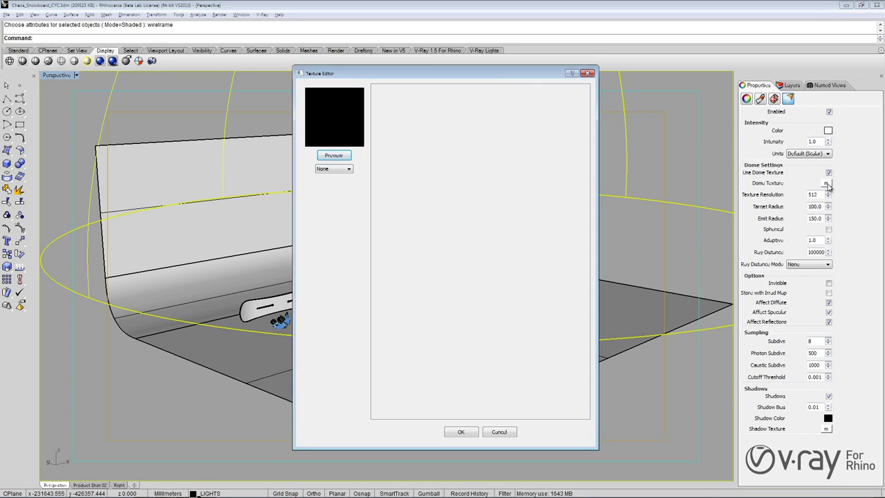
{"action": "left_click", "coordinate": [330, 175]}
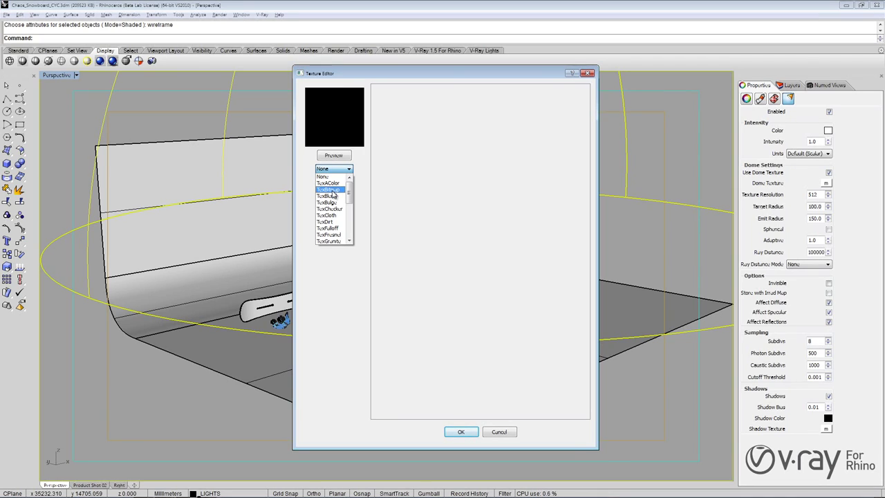
{"action": "left_click", "coordinate": [332, 191]}
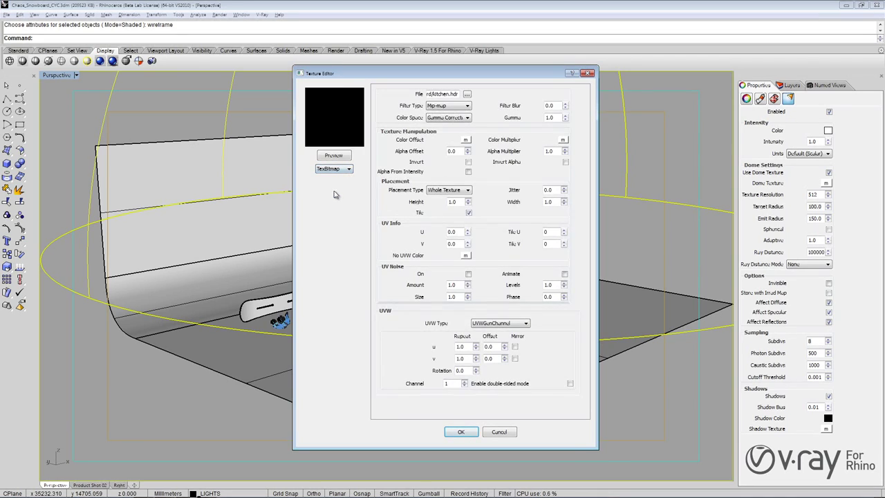
{"action": "left_click", "coordinate": [467, 95]}
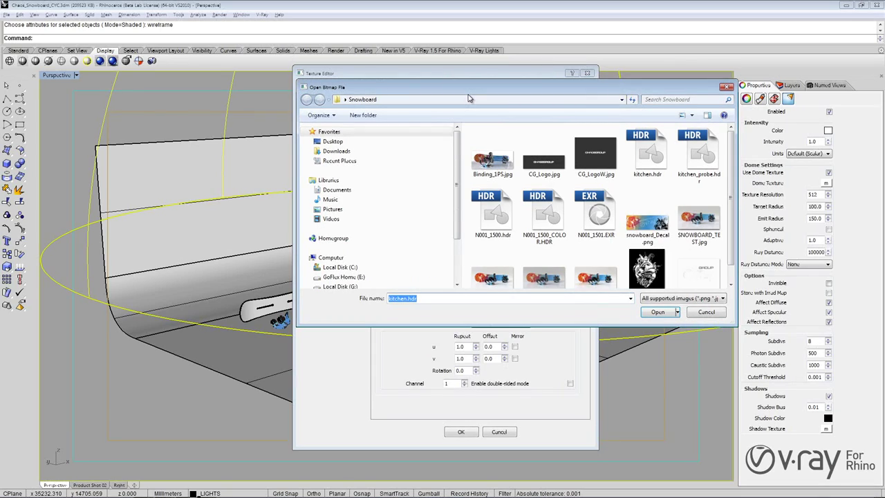
{"action": "left_click", "coordinate": [657, 154]}
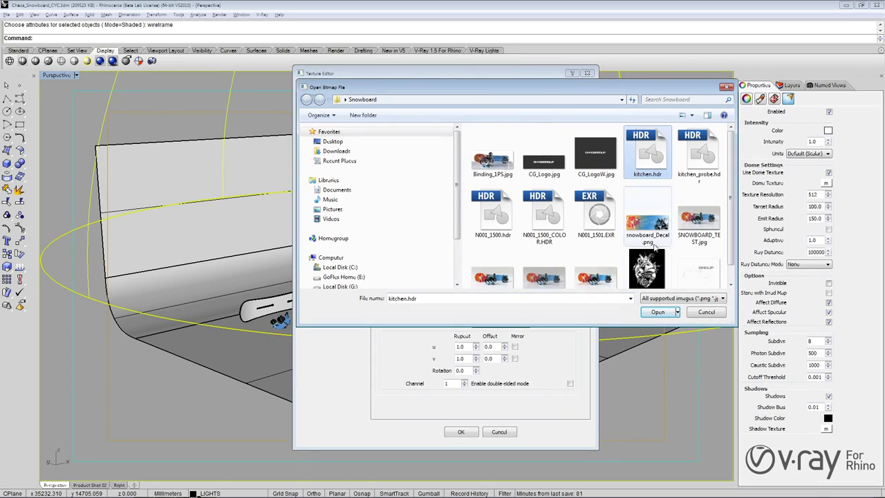
{"action": "left_click", "coordinate": [658, 313]}
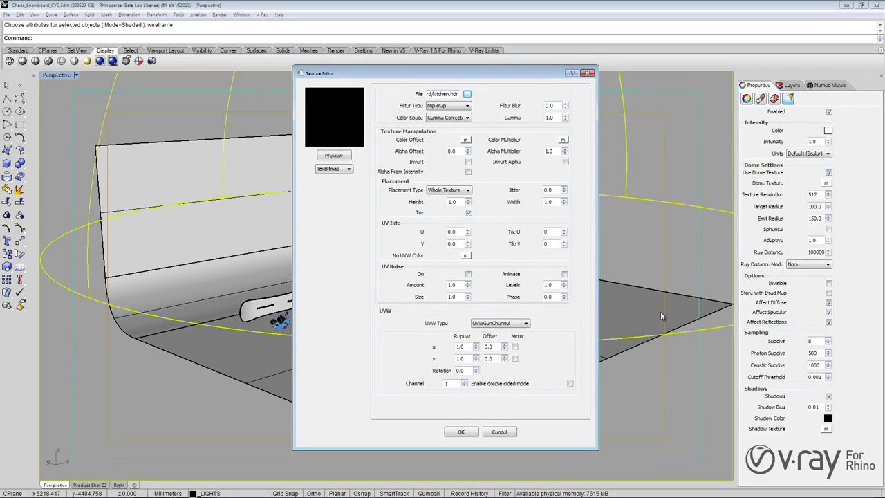
{"action": "key", "text": "alt+Tab"}
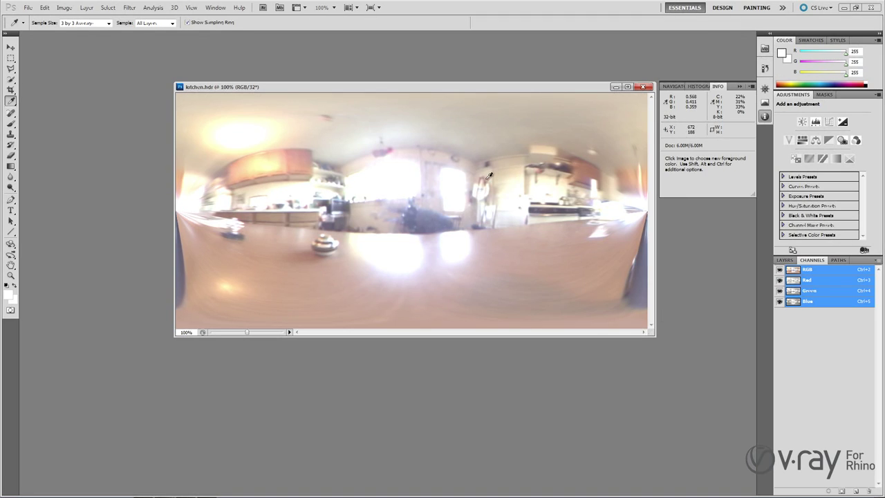
Set Photoshop's Info readout to 32-bit and sample the kitchen.hdr window (about 5.8, 7.4, 5.2).
{"action": "left_click", "coordinate": [666, 103]}
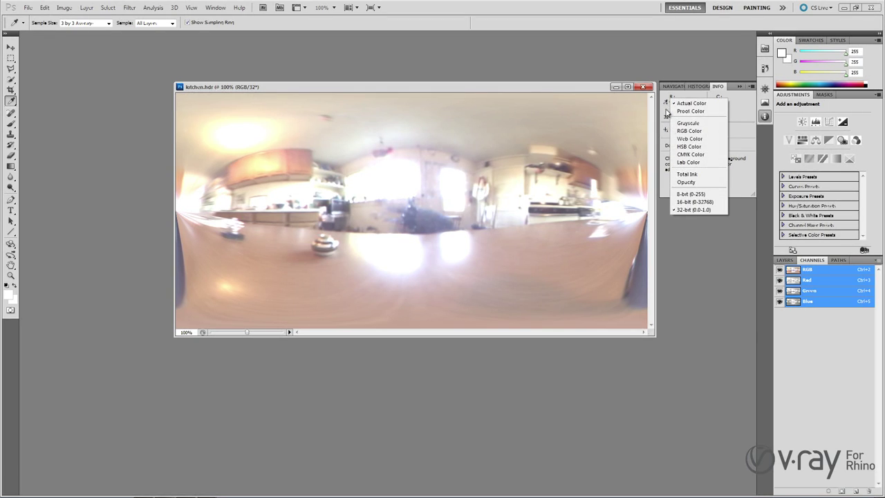
{"action": "left_click", "coordinate": [688, 210]}
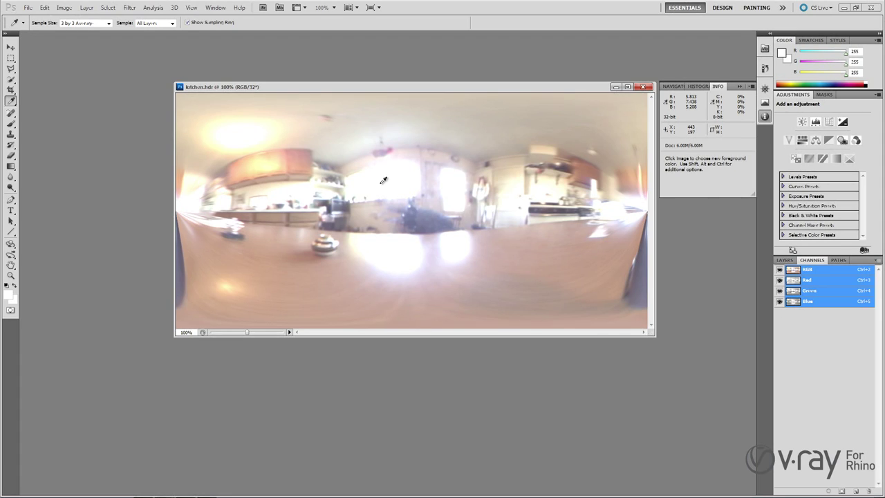
{"action": "key", "text": "alt+Tab"}
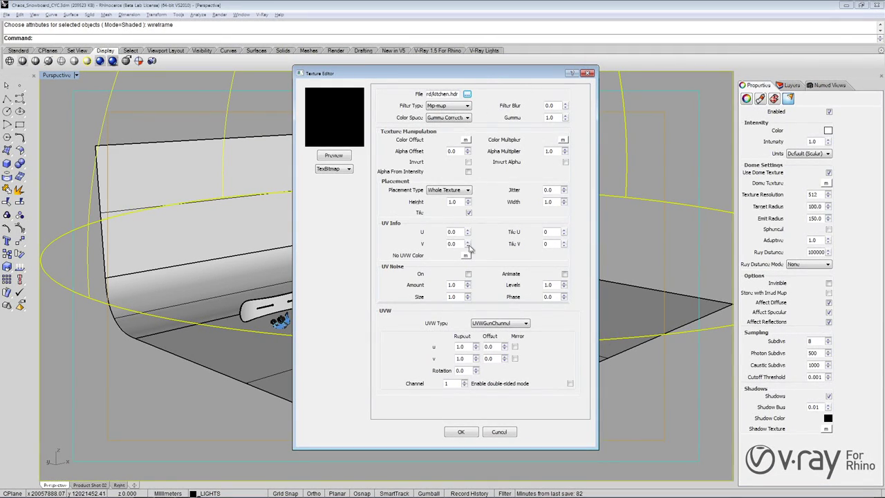
Map the dome's HDR texture with UVWGenEnvironment set to Spherical, and confirm the texture.
{"action": "left_click", "coordinate": [489, 324]}
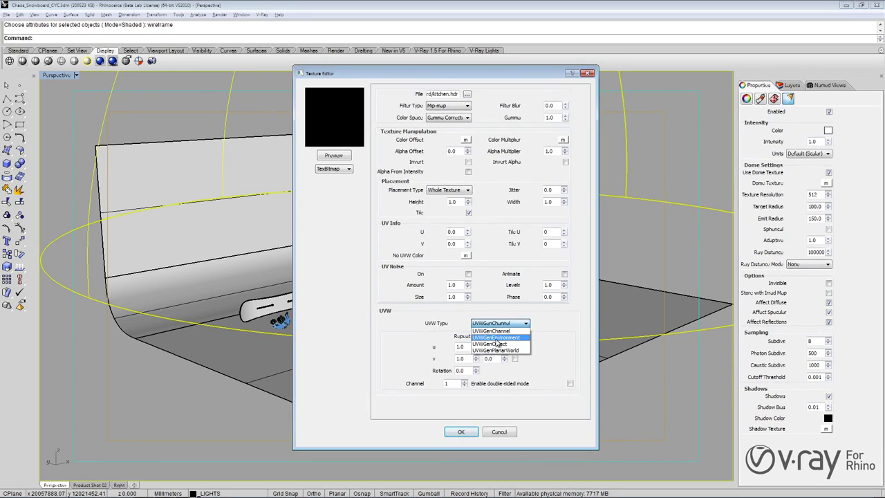
{"action": "left_click", "coordinate": [496, 338]}
{"action": "left_click", "coordinate": [476, 378]}
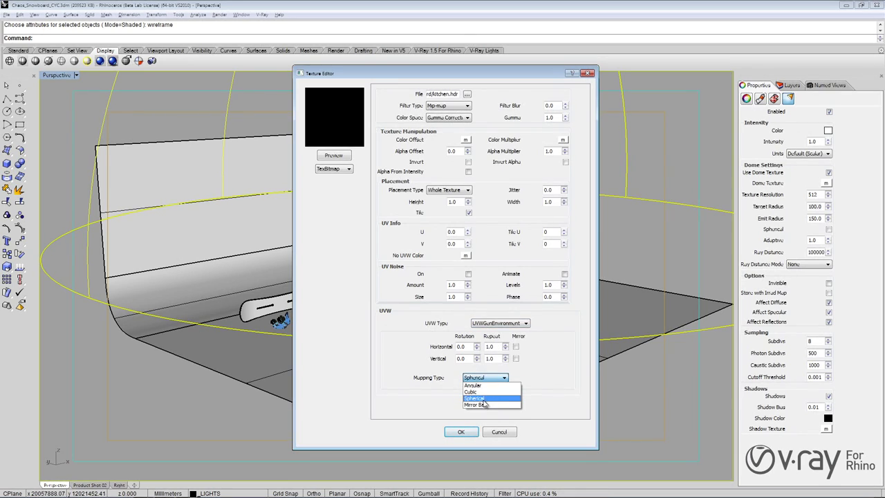
{"action": "left_click", "coordinate": [484, 399]}
{"action": "left_click", "coordinate": [461, 432]}
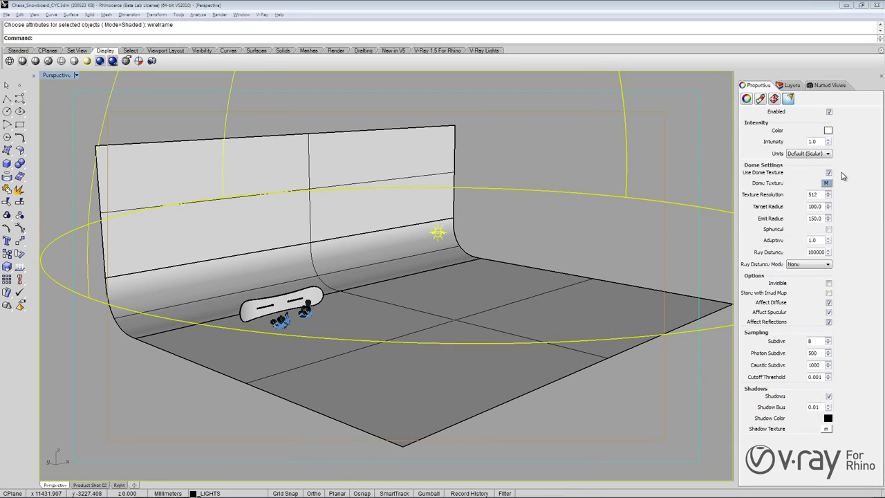
{"action": "double_click", "coordinate": [810, 341]}
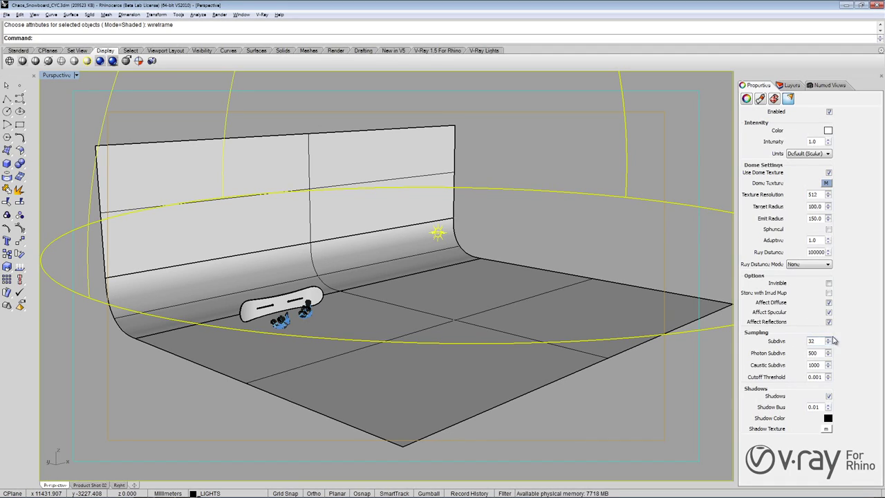
Set the dome light Subdivs to 32 and render the Product Shot 02 view at 1280 x 720.
{"action": "key", "text": "Return"}
{"action": "left_click", "coordinate": [91, 484]}
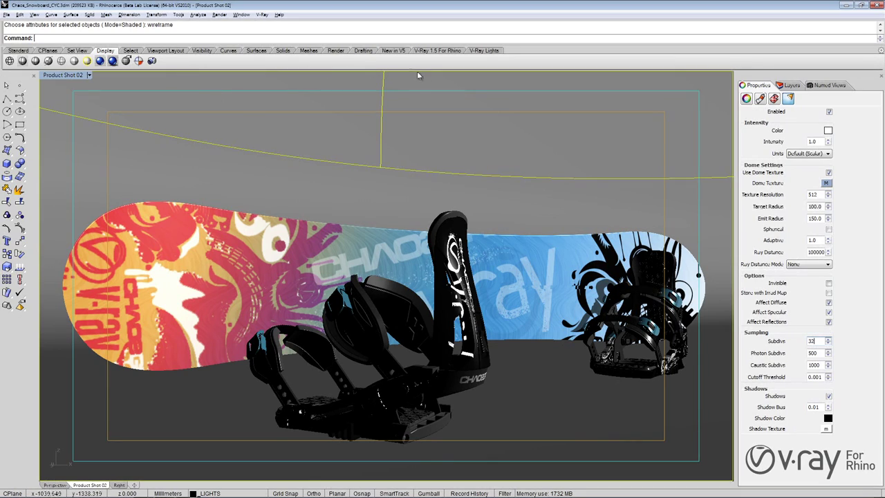
{"action": "left_click", "coordinate": [431, 52]}
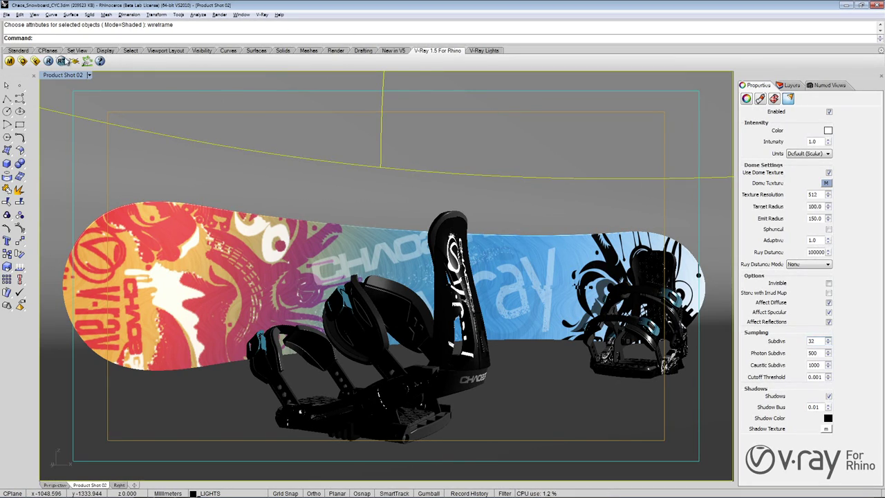
{"action": "left_click", "coordinate": [48, 62]}
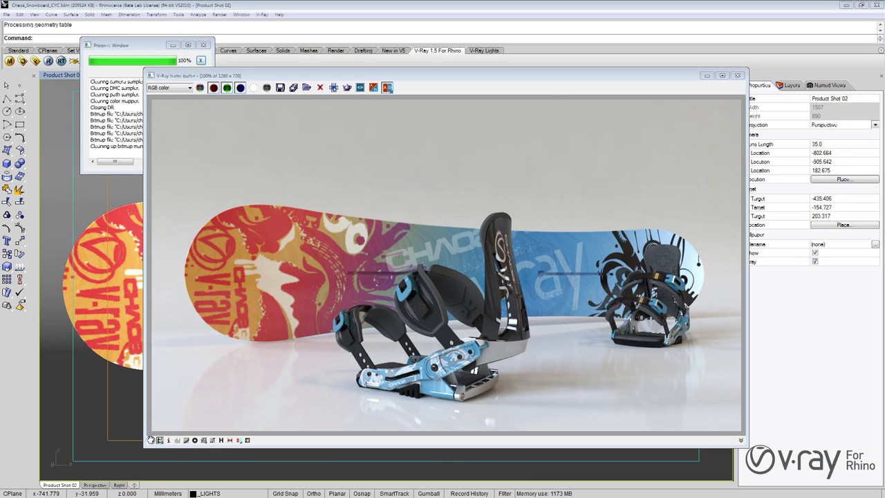
{"action": "left_click", "coordinate": [151, 439]}
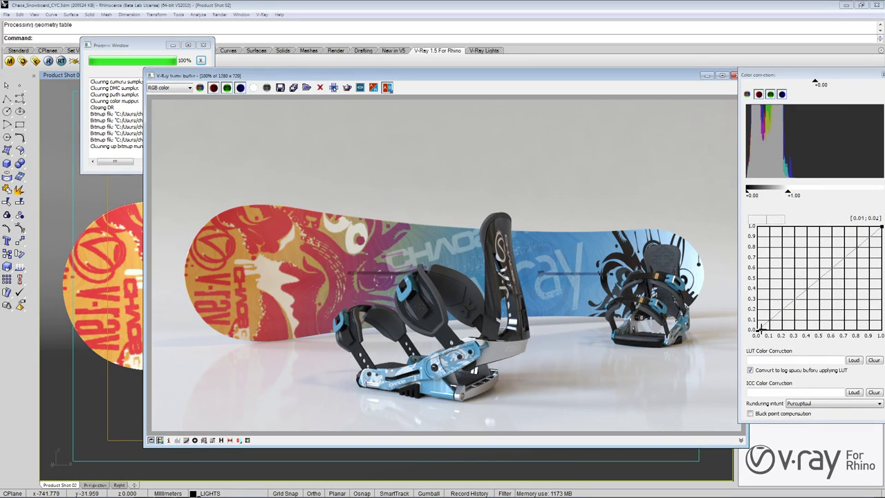
Bend the frame buffer tone curve into an S-shape and enable the curve correction.
{"action": "left_click", "coordinate": [797, 304]}
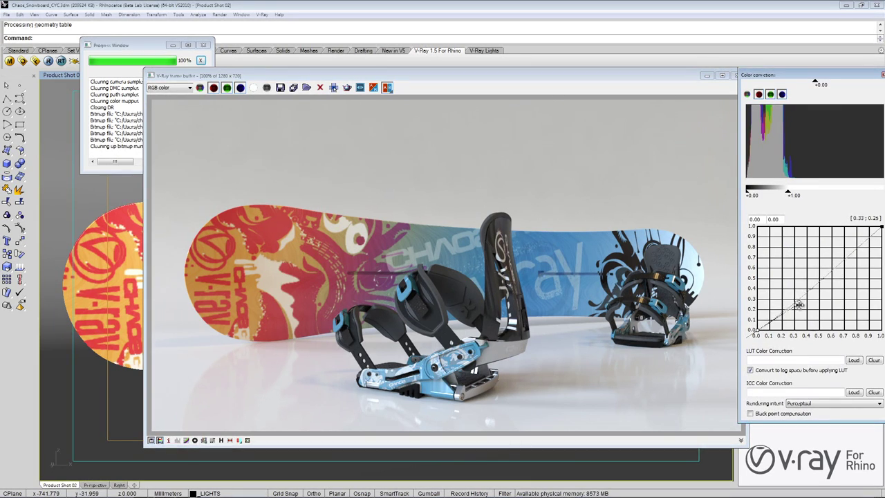
{"action": "left_click_drag", "start_coordinate": [799, 304], "coordinate": [824, 312]}
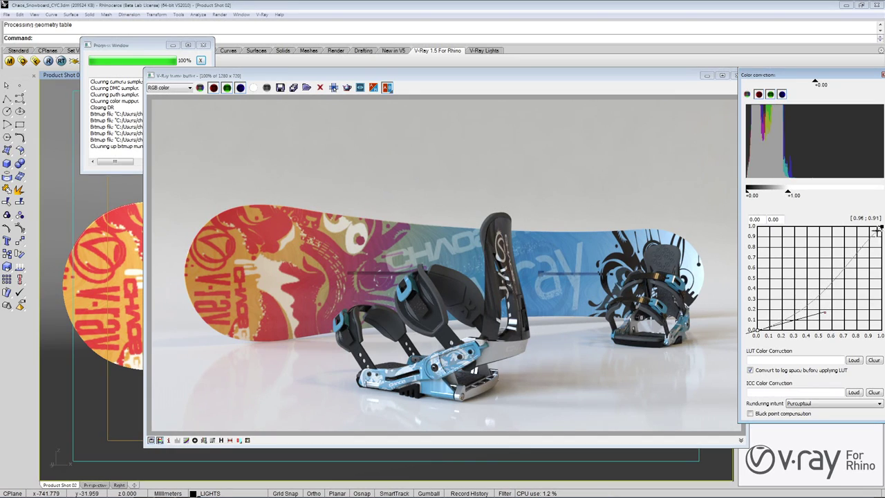
{"action": "left_click_drag", "start_coordinate": [876, 231], "coordinate": [819, 247]}
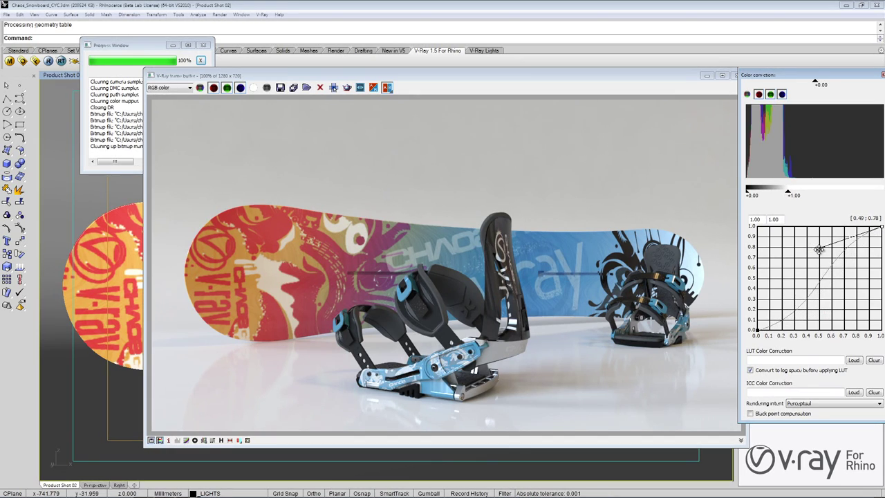
{"action": "left_click", "coordinate": [185, 440]}
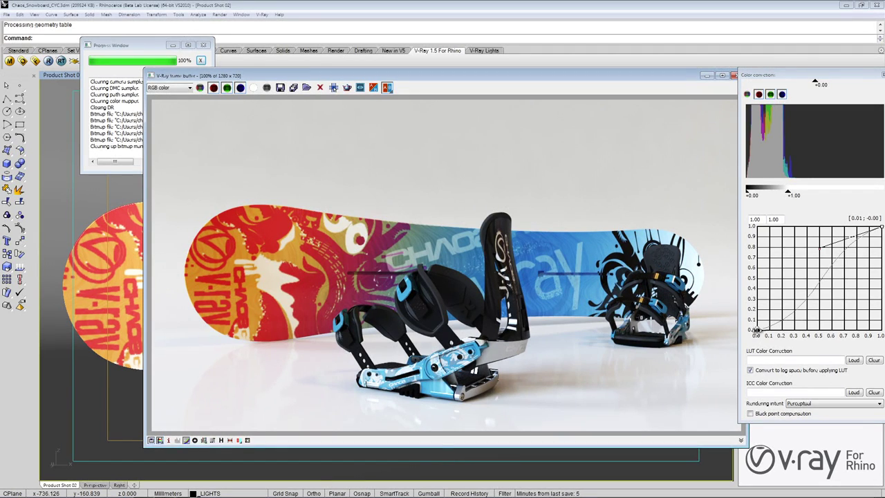
{"action": "left_click_drag", "start_coordinate": [758, 330], "coordinate": [835, 309]}
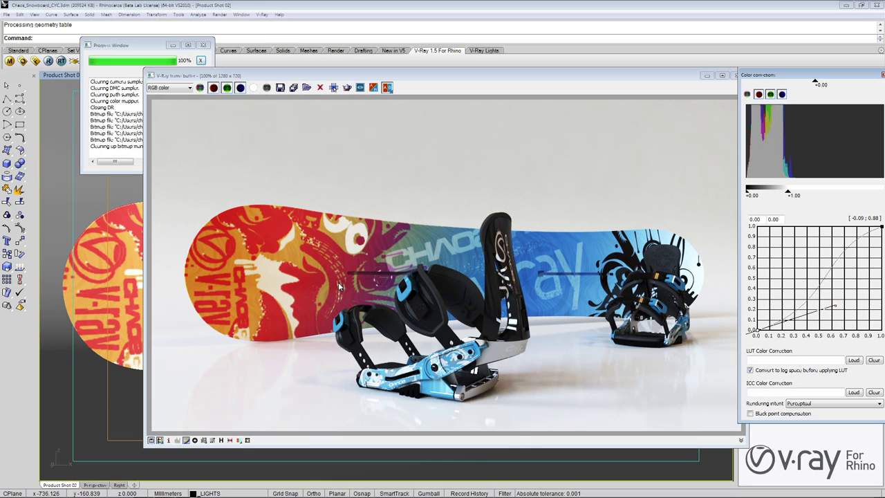
Set the earlier render as A and the latest as B, then slide the split divider.
{"action": "left_click", "coordinate": [222, 441]}
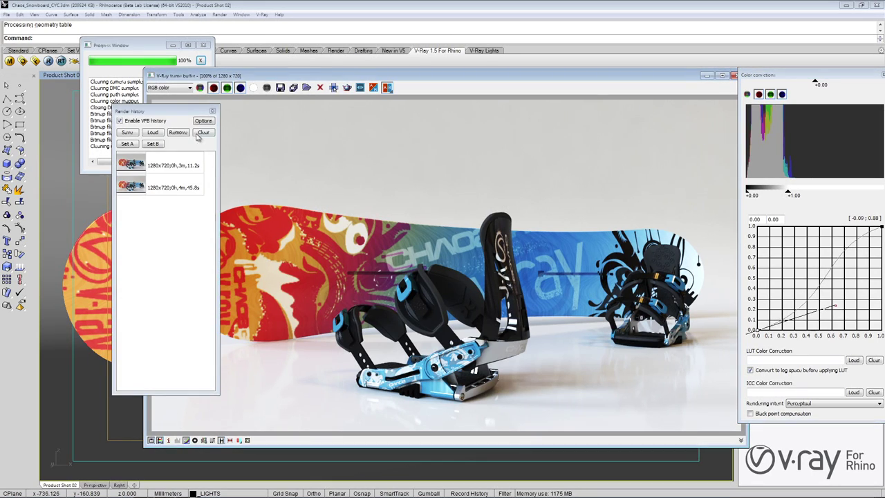
{"action": "left_click_drag", "start_coordinate": [180, 115], "coordinate": [102, 78]}
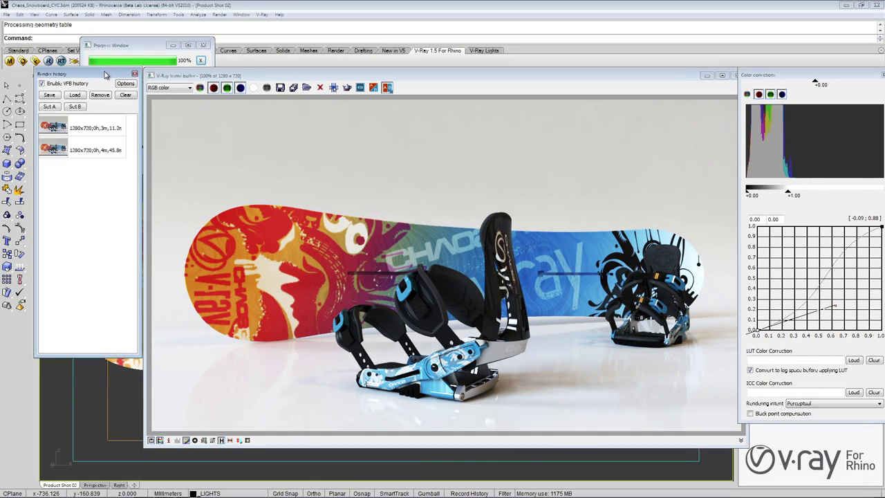
{"action": "left_click", "coordinate": [83, 128]}
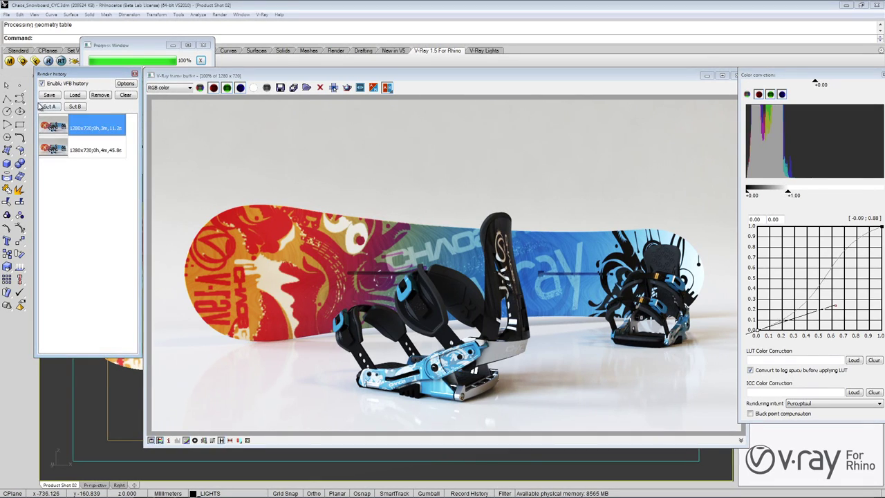
{"action": "left_click", "coordinate": [53, 108]}
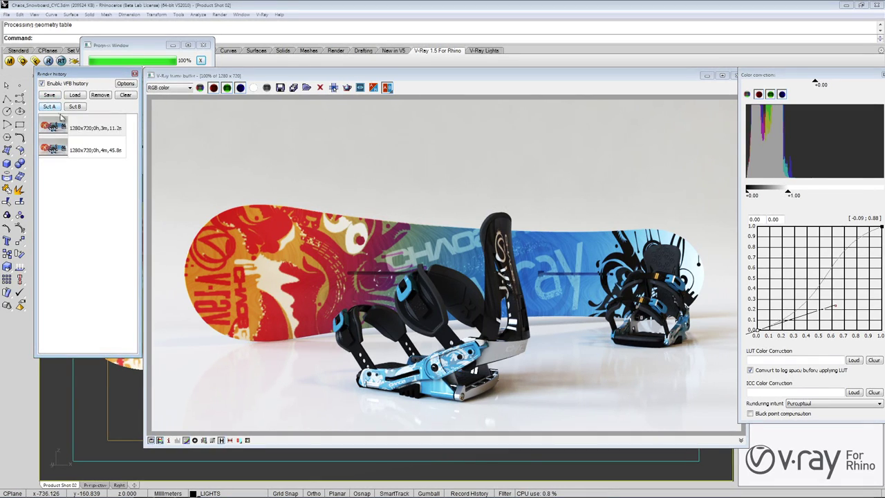
{"action": "left_click", "coordinate": [85, 149]}
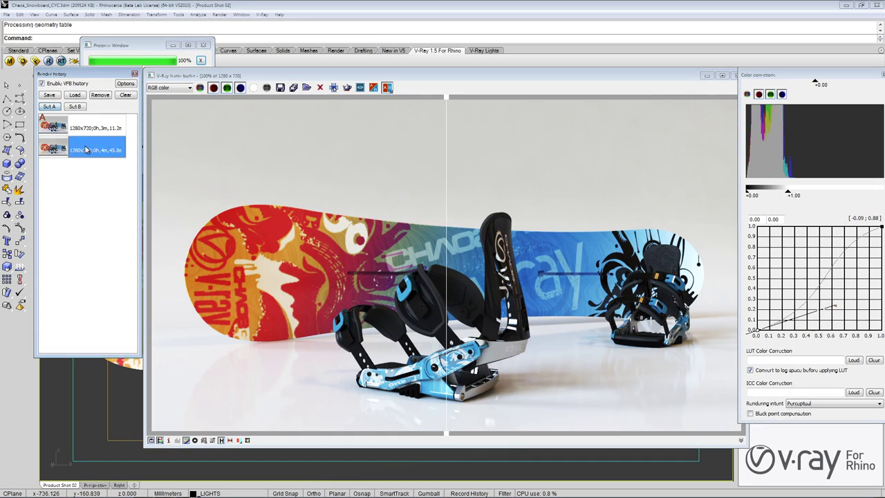
{"action": "left_click", "coordinate": [75, 107]}
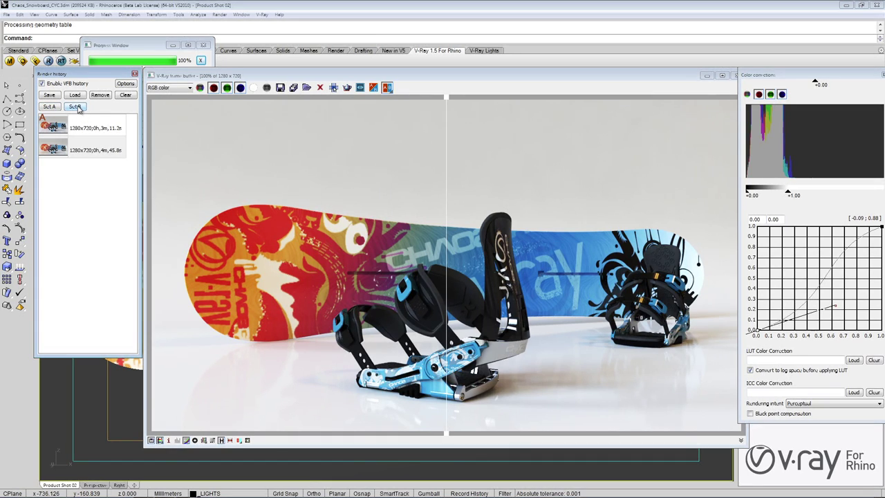
{"action": "left_click", "coordinate": [460, 96]}
{"action": "left_click_drag", "start_coordinate": [459, 96], "coordinate": [307, 103]}
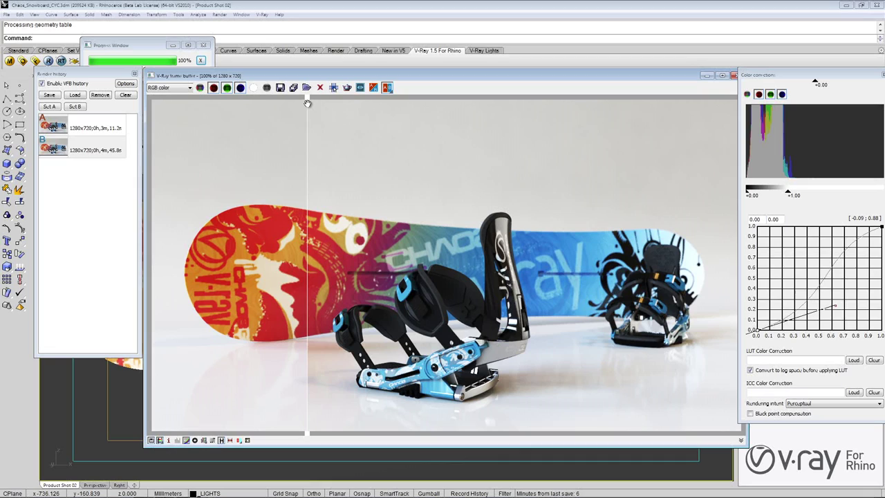